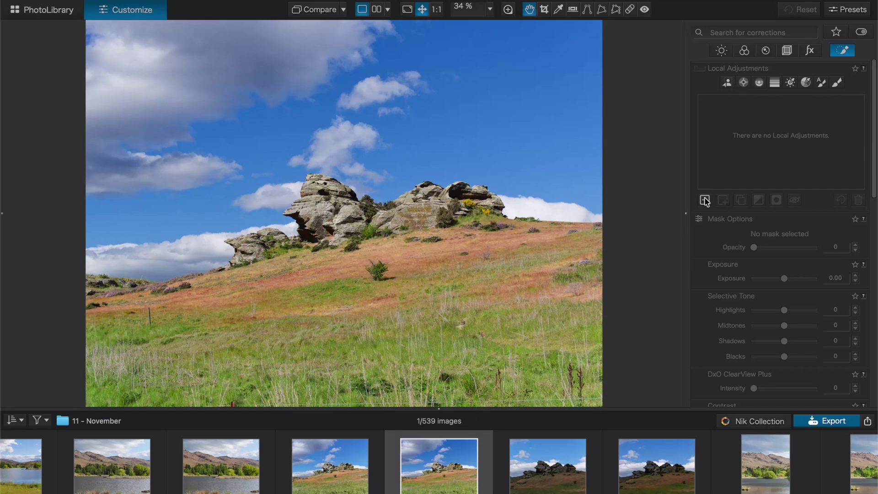
- Try a new AI mask, browse the predefined subjects, then delete the trial Mask 1
left_click(705, 200)
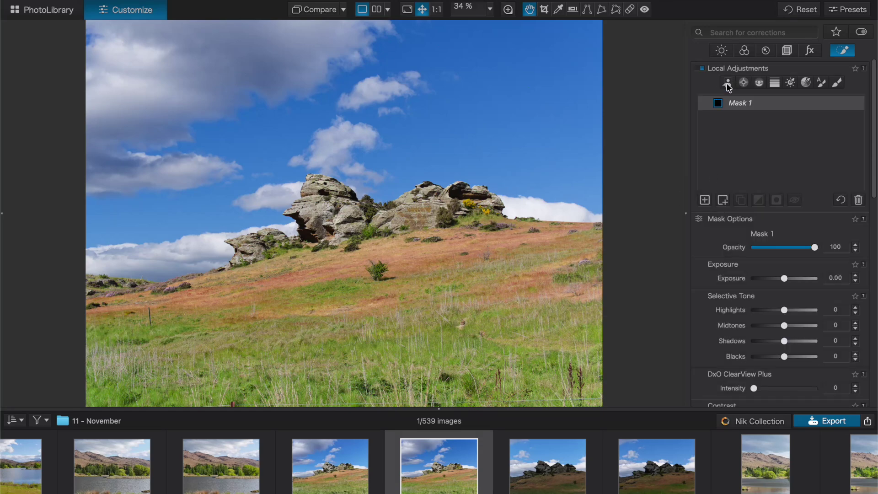
left_click(727, 83)
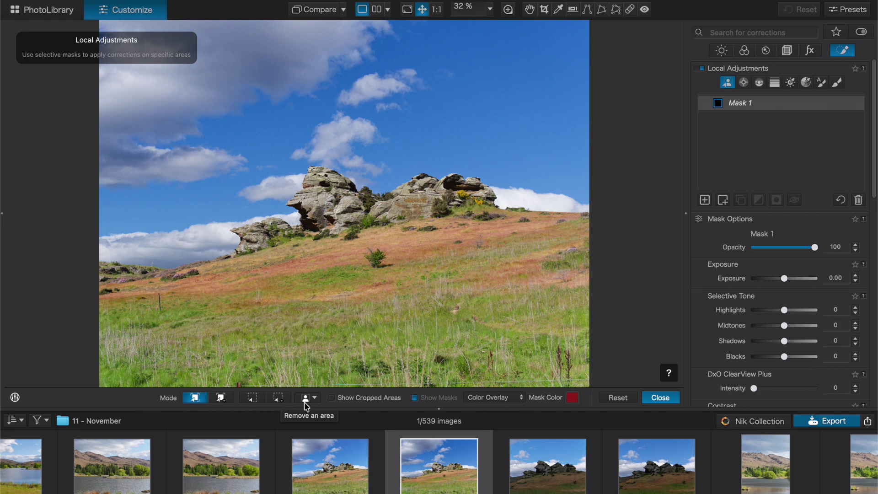
left_click(316, 400)
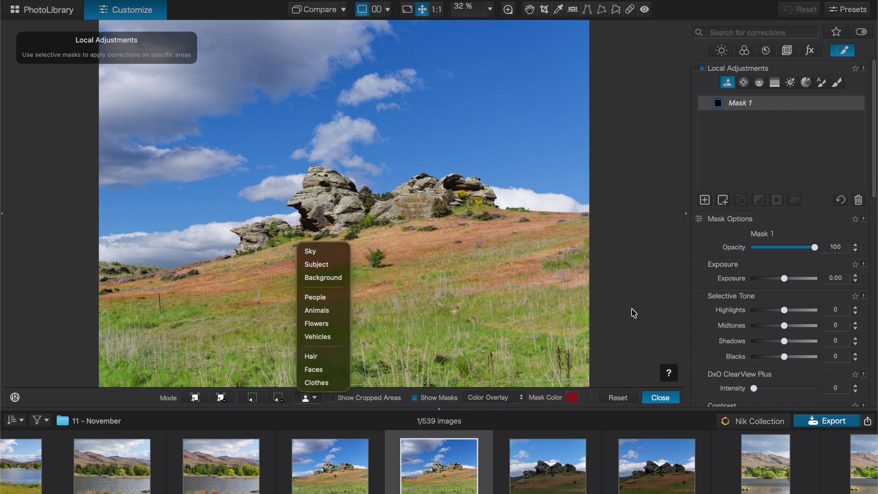
key("Delete")
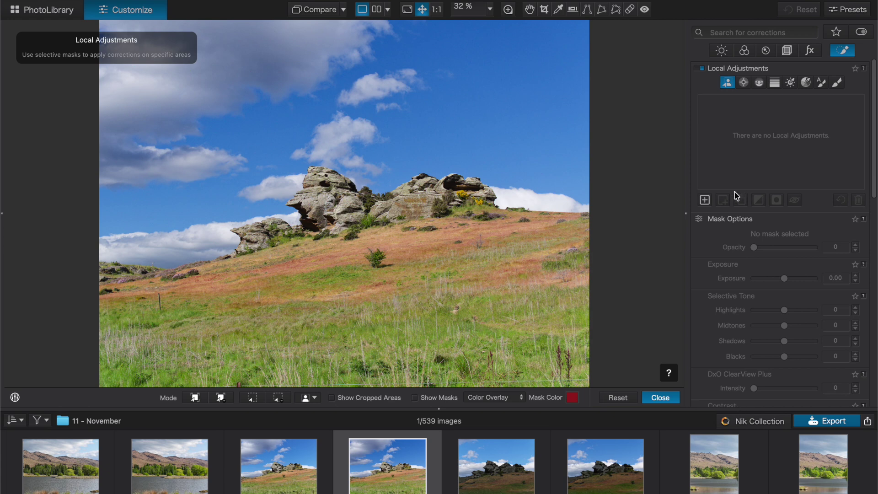
- Create Mask 1 as an AI mask covering the sky
left_click(705, 200)
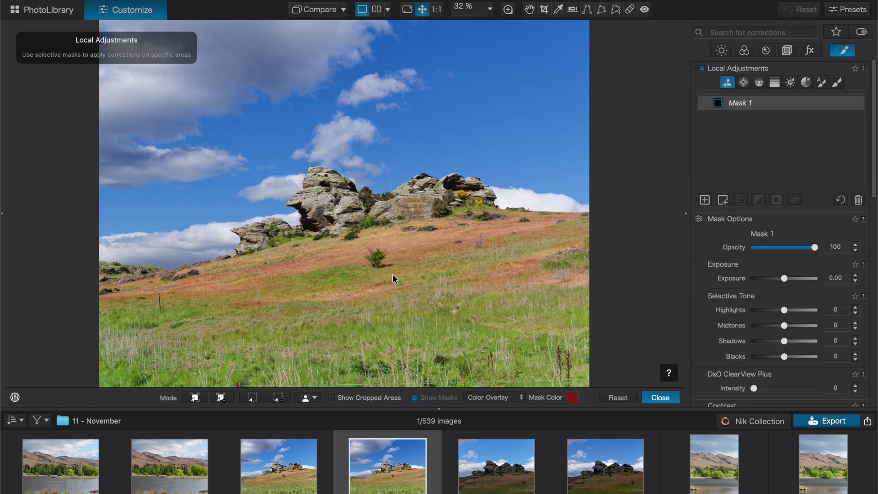
left_click(196, 398)
left_click(465, 87)
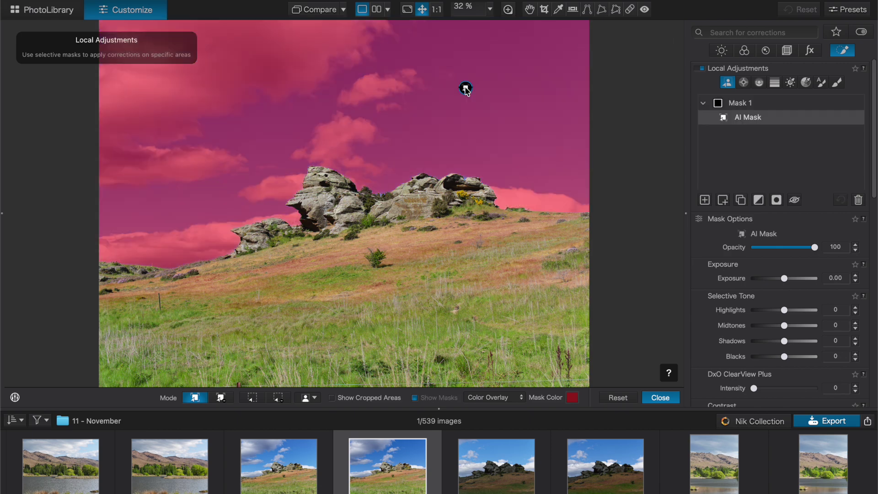
- Create Mask 2 as an AI mask covering the grassy hillside
left_click(705, 201)
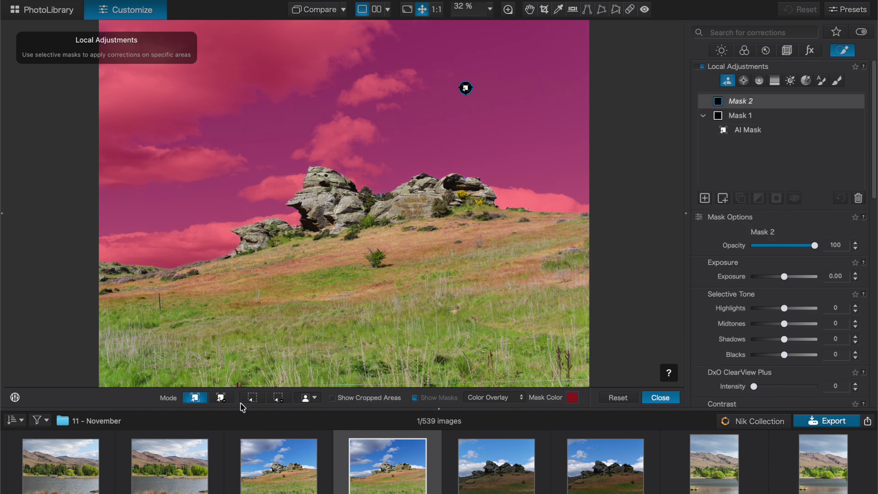
left_click(196, 397)
left_click(318, 310)
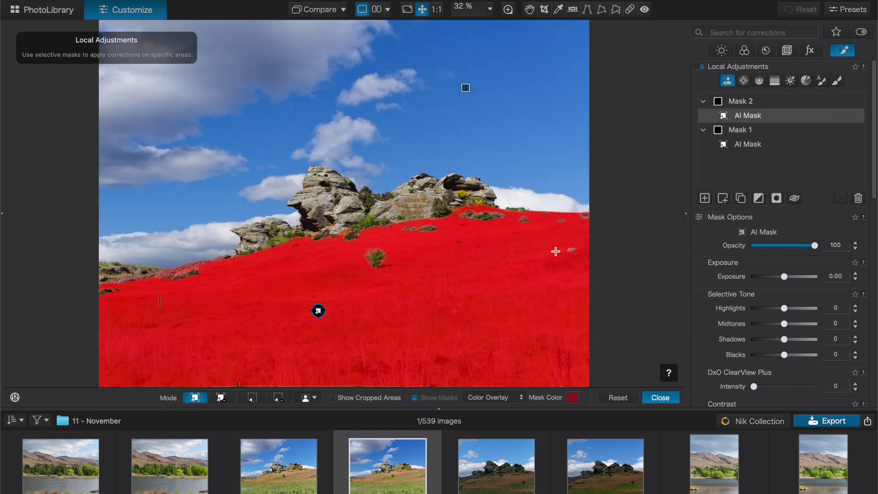
- Create Mask 3 by boxing the rock outcrop with a rectangle selection
left_click(705, 199)
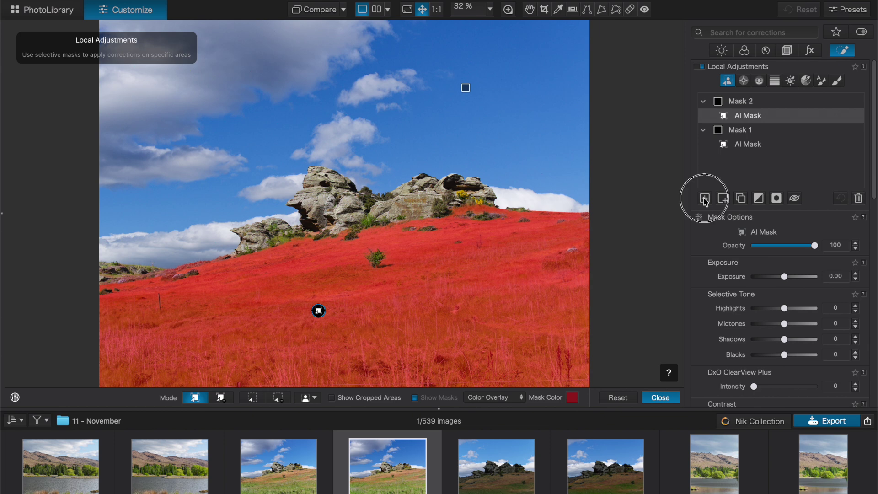
left_click(253, 399)
left_click_drag(213, 136, 542, 275)
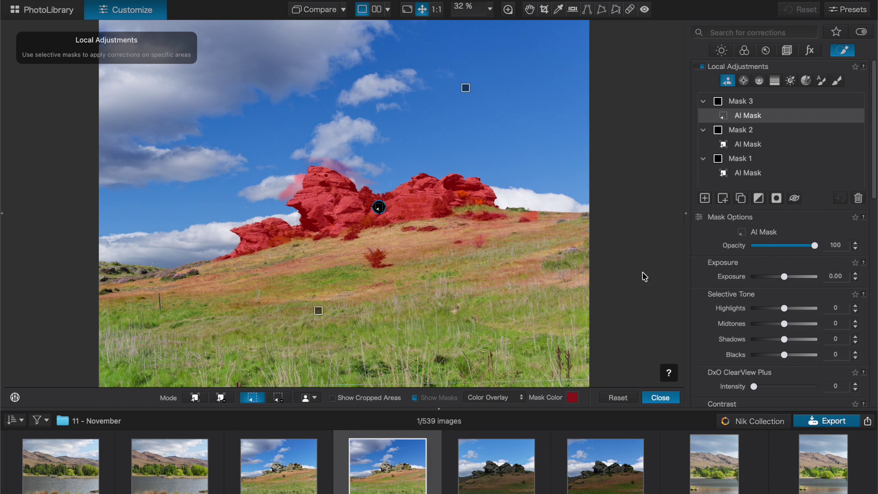
- Subtract the small bush below the rocks from Mask 3 with a sub mask
left_click(723, 198)
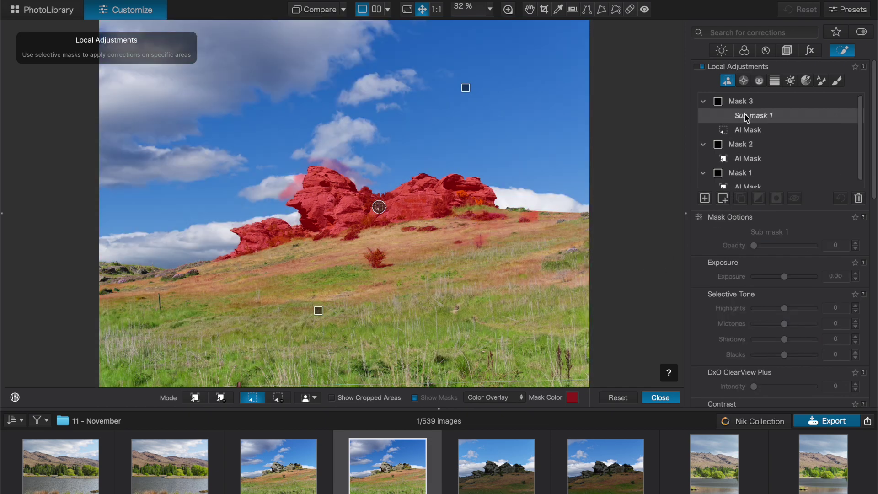
left_click(221, 398)
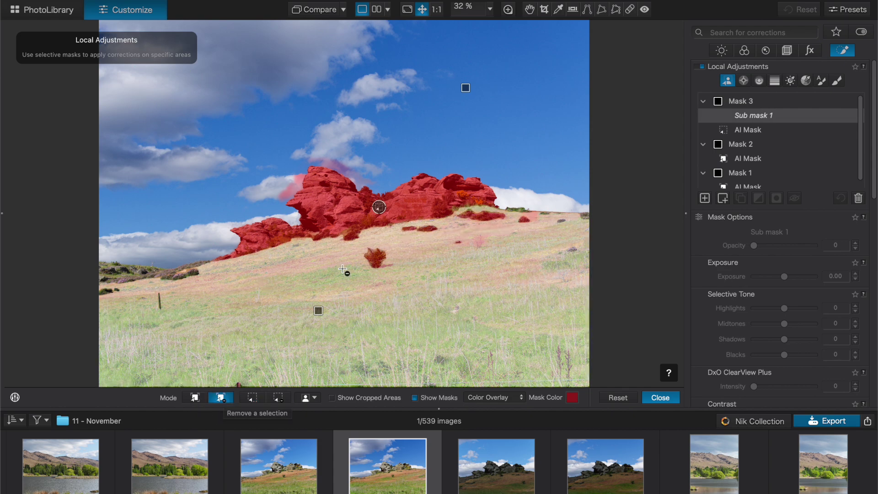
left_click(371, 249)
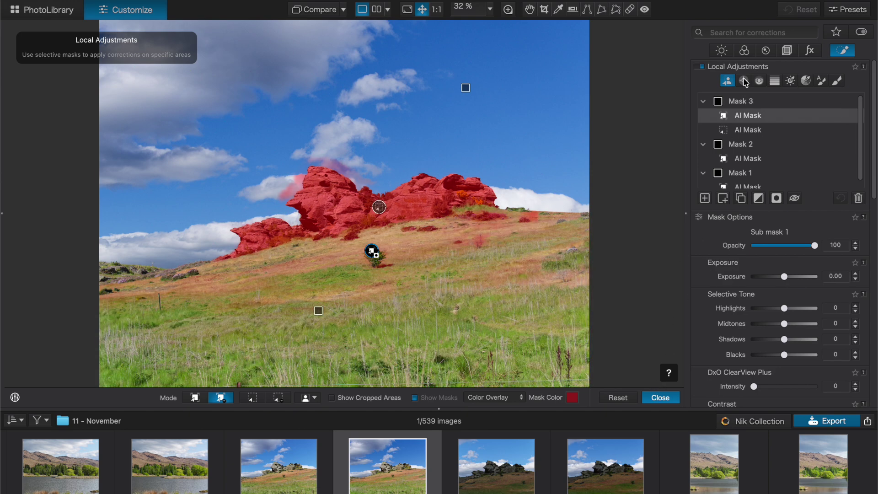
- Clear the stray sky patch from the rock mask with control points and set exposure to -1.30
left_click(722, 198)
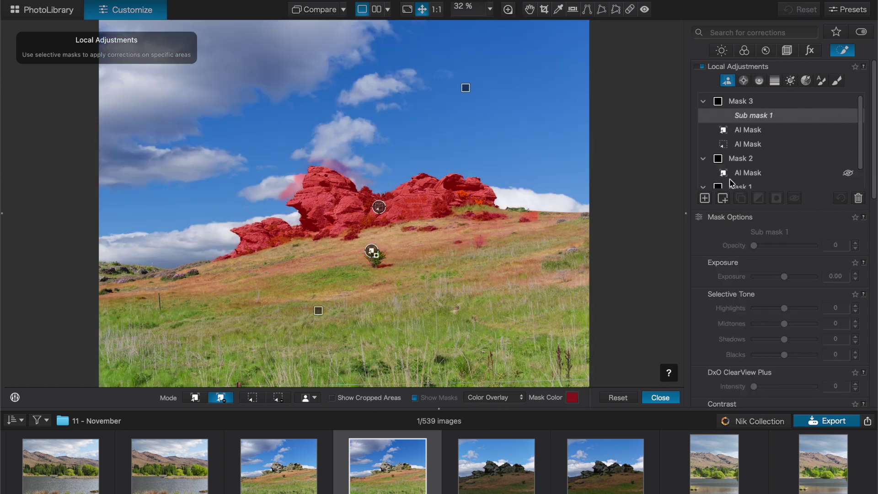
left_click(743, 80)
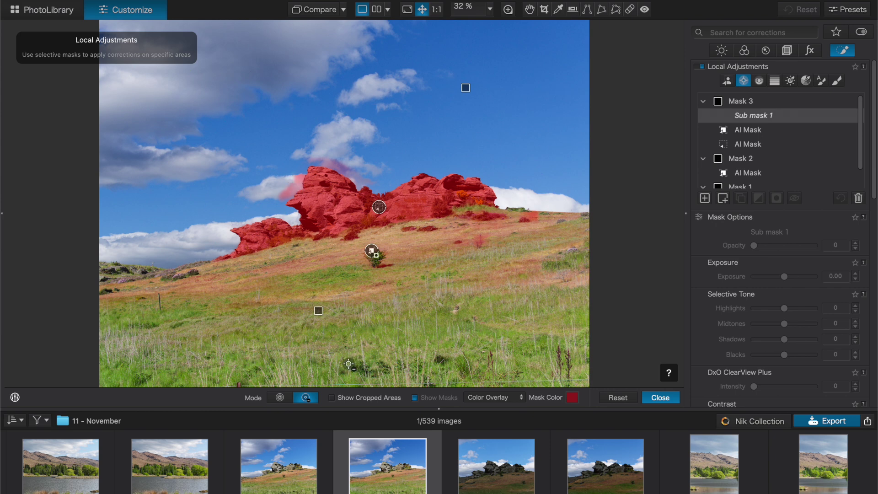
left_click(290, 185)
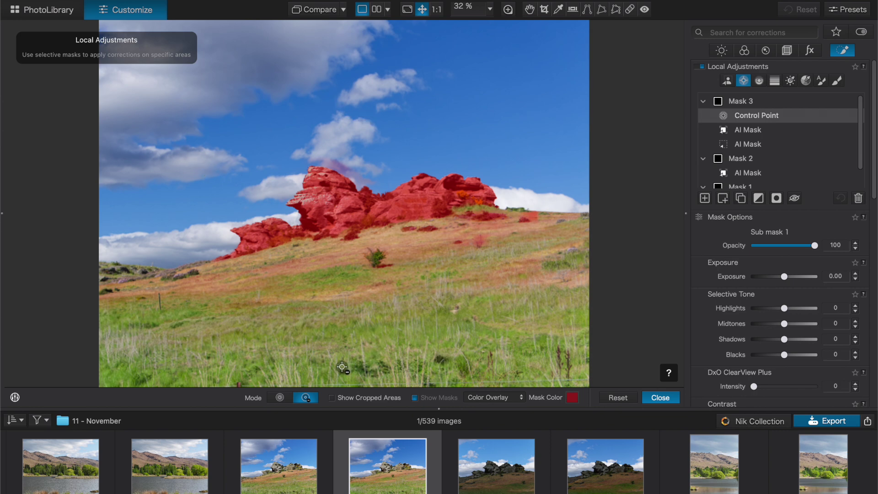
left_click(341, 164)
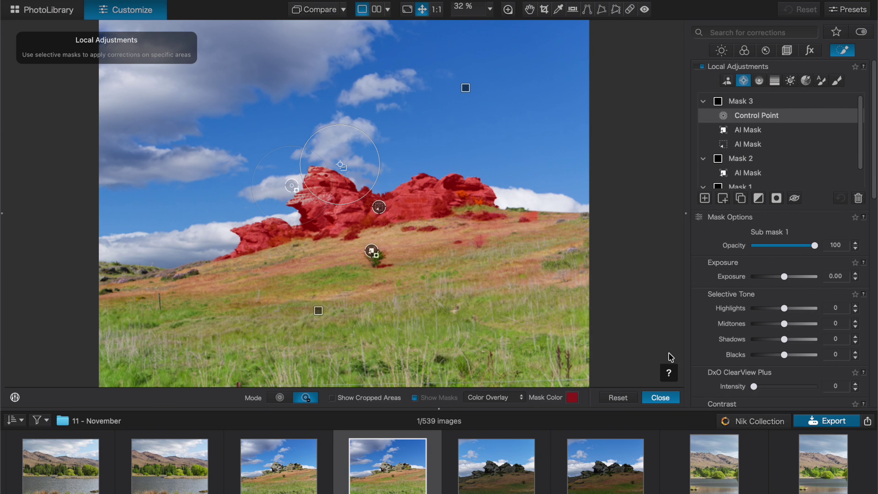
mouse_move(788, 277)
left_mouse_down()
mouse_move(800, 277)
mouse_move(775, 278)
left_mouse_up()
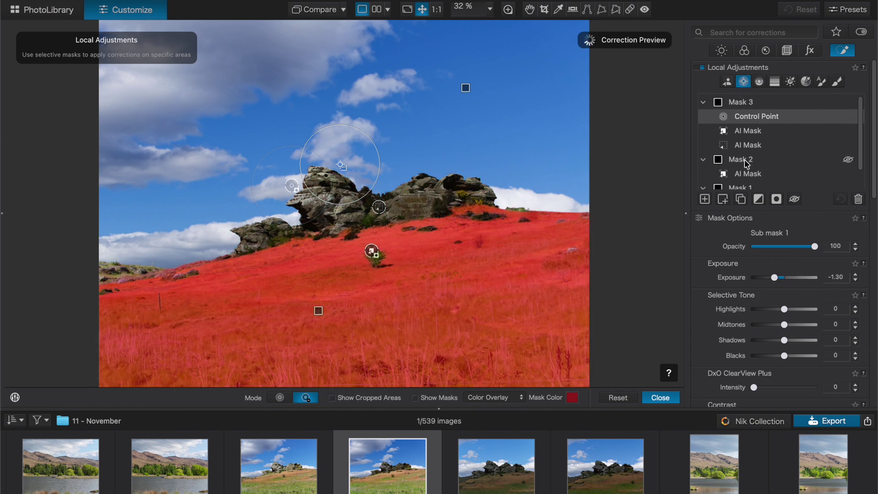
- Set the grass mask exposure to 0.86, then add Mask 4 on the bush at exposure 1.24
left_click(749, 174)
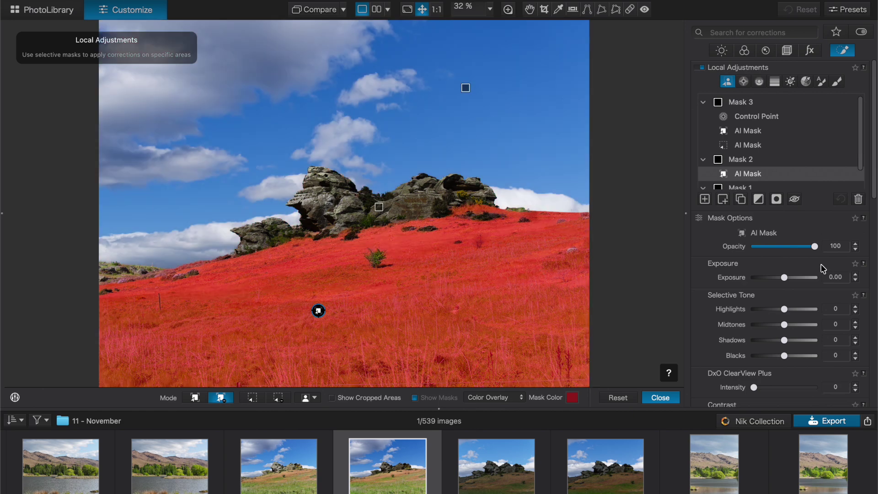
mouse_move(786, 280)
left_mouse_down()
mouse_move(812, 280)
mouse_move(778, 280)
mouse_move(803, 281)
mouse_move(791, 278)
left_mouse_up()
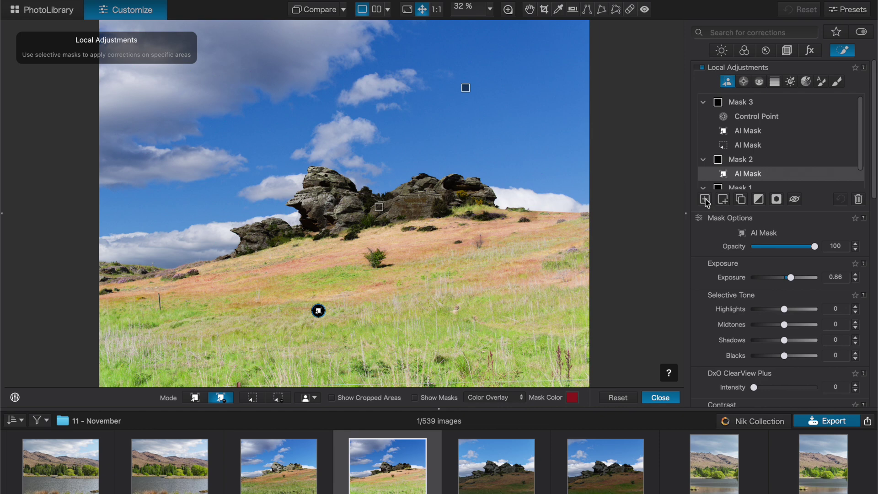
left_click(705, 200)
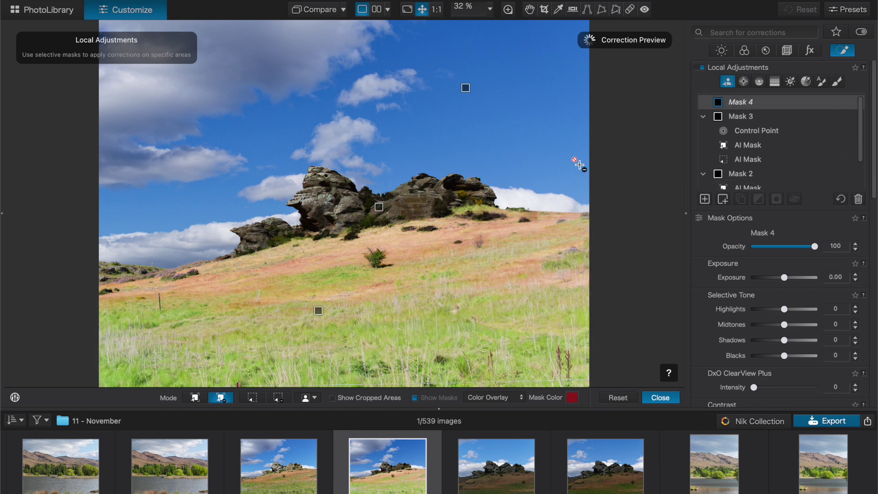
left_click(194, 402)
left_click(375, 256)
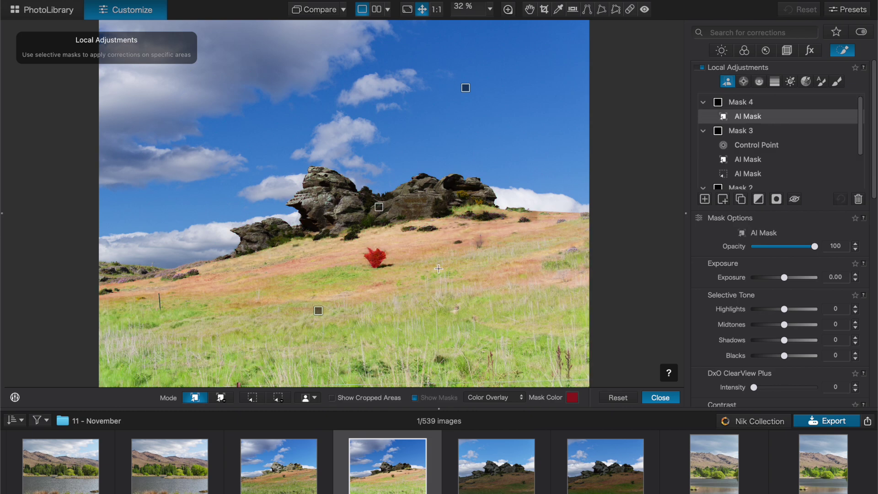
mouse_move(784, 278)
left_mouse_down()
mouse_move(809, 278)
mouse_move(784, 280)
mouse_move(794, 278)
left_mouse_up()
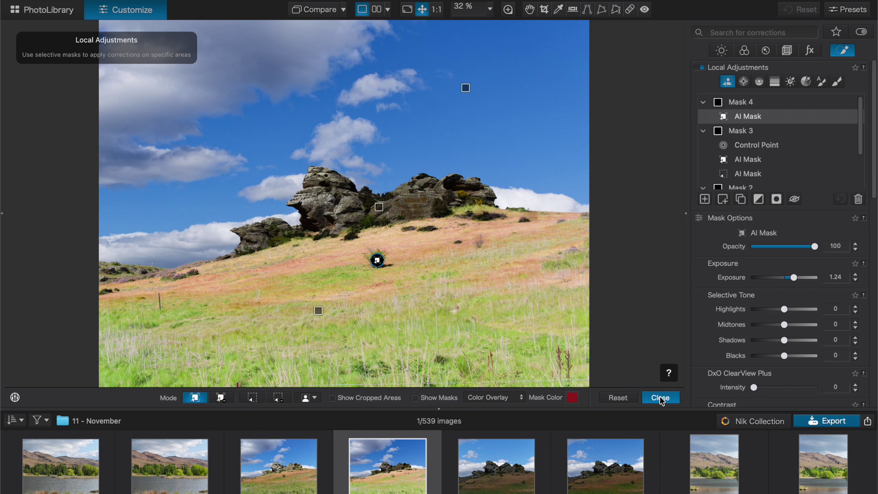
- Switch to the unedited copy (Ctrl+K) and add Mask 1 from the predefined Sky AI subject
left_click(660, 398)
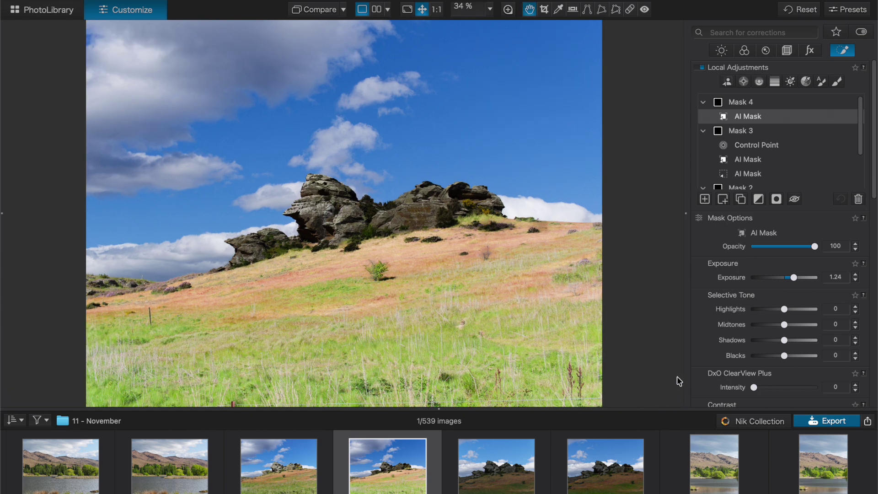
key("ctrl+k")
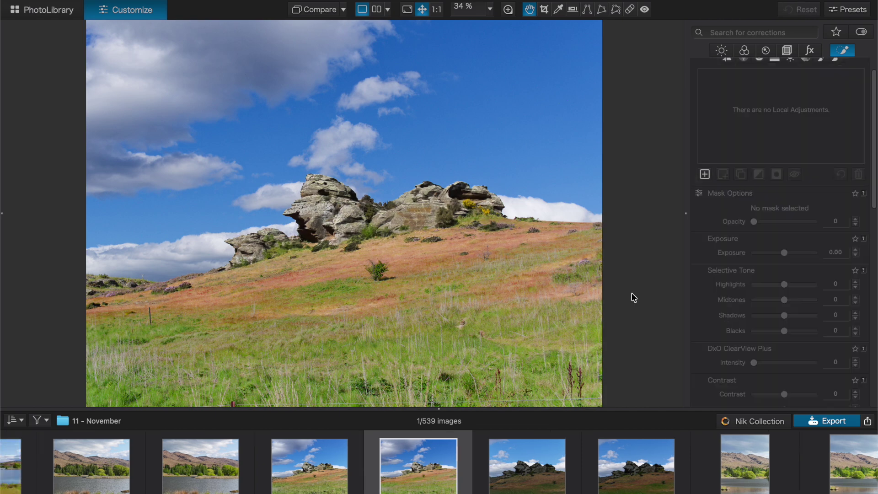
left_click(704, 175)
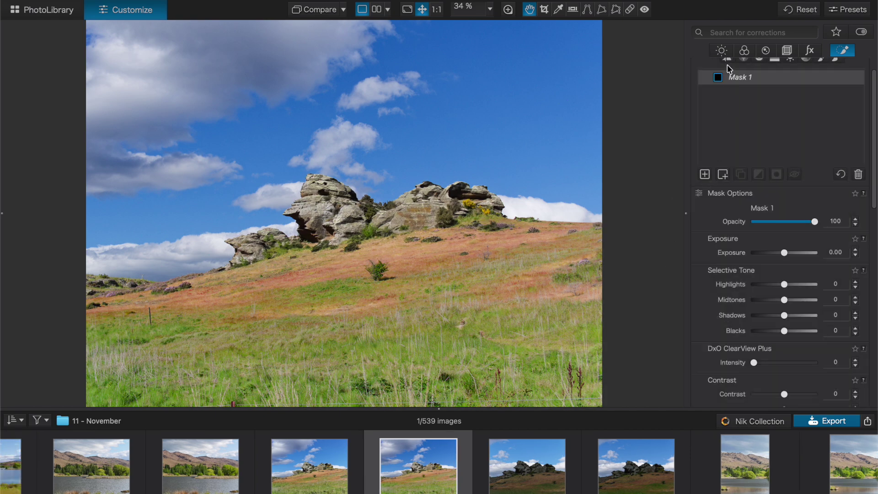
scroll(727, 64, "up", 2)
left_click(727, 83)
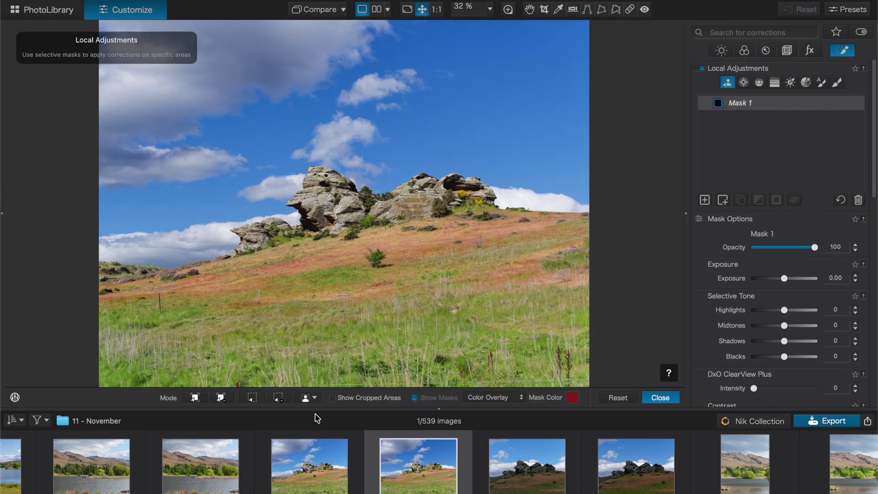
left_click(317, 396)
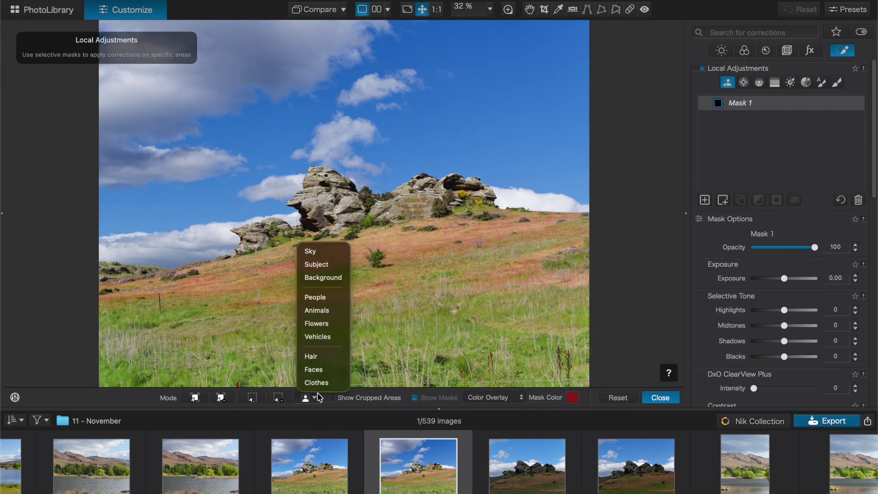
left_click(319, 251)
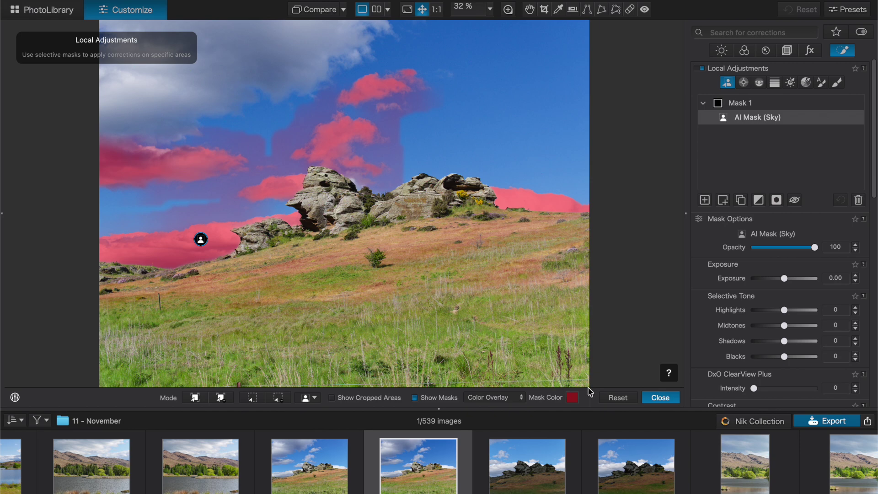
left_click(655, 398)
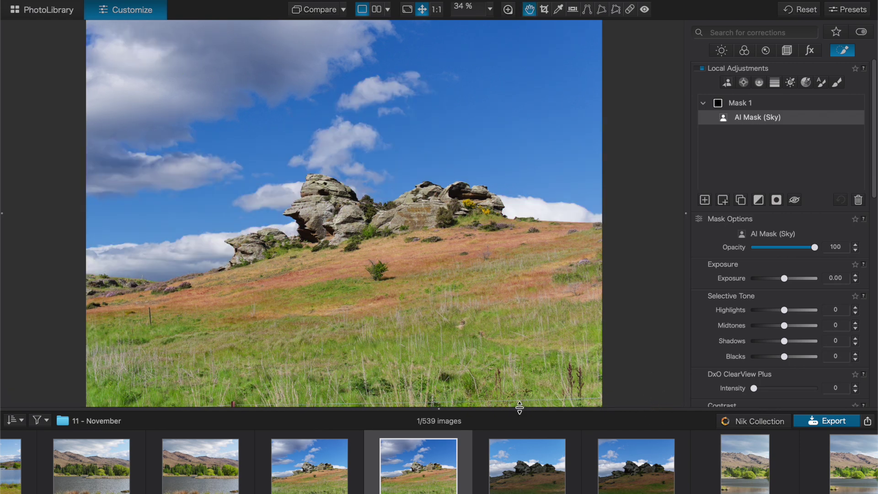
- Select the previous filmstrip copy and add Mask 1 using the predefined Sky AI subject
left_click(322, 470)
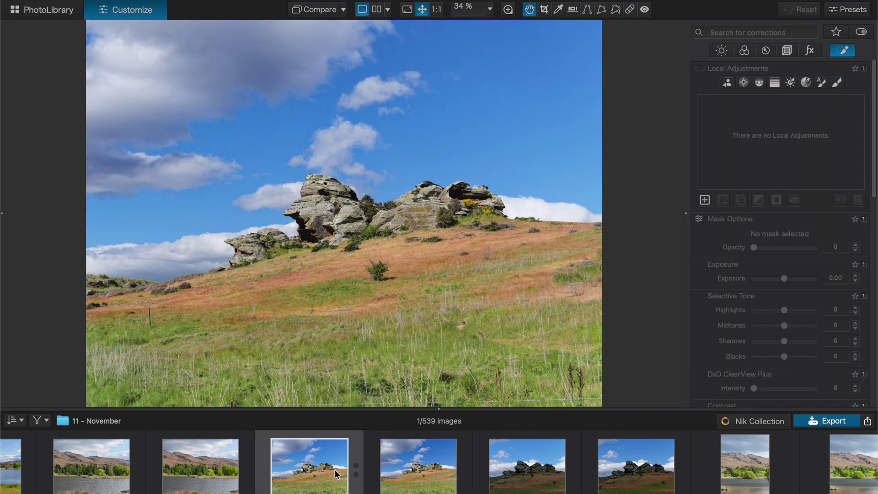
left_click(704, 200)
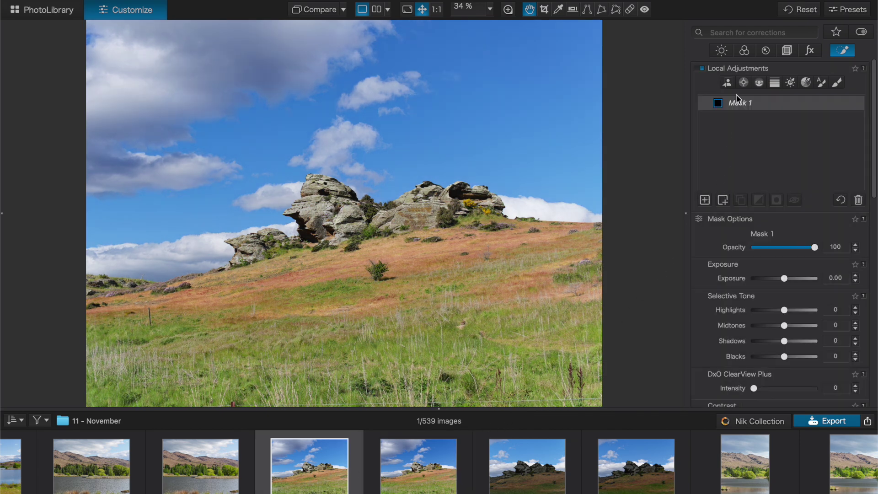
left_click(728, 83)
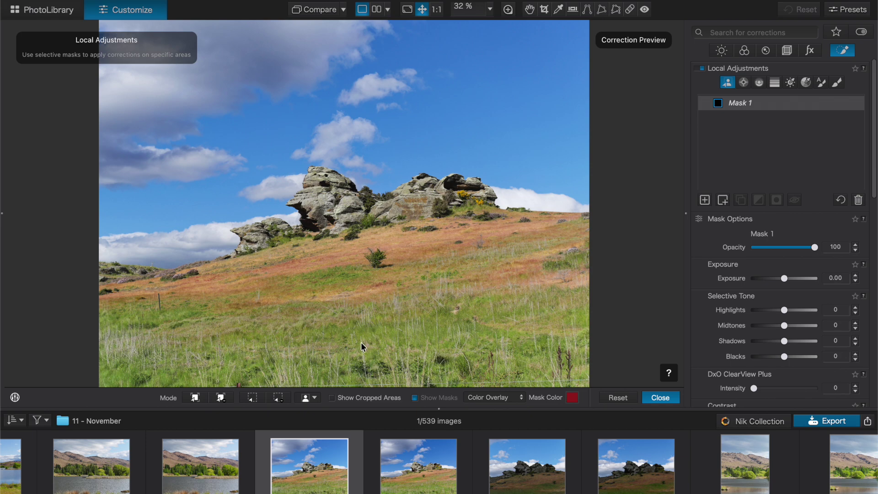
left_click(314, 398)
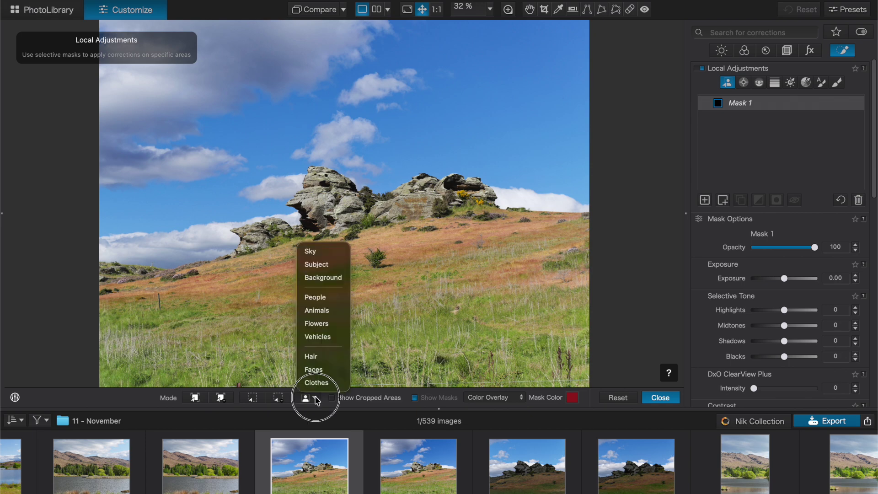
left_click(313, 250)
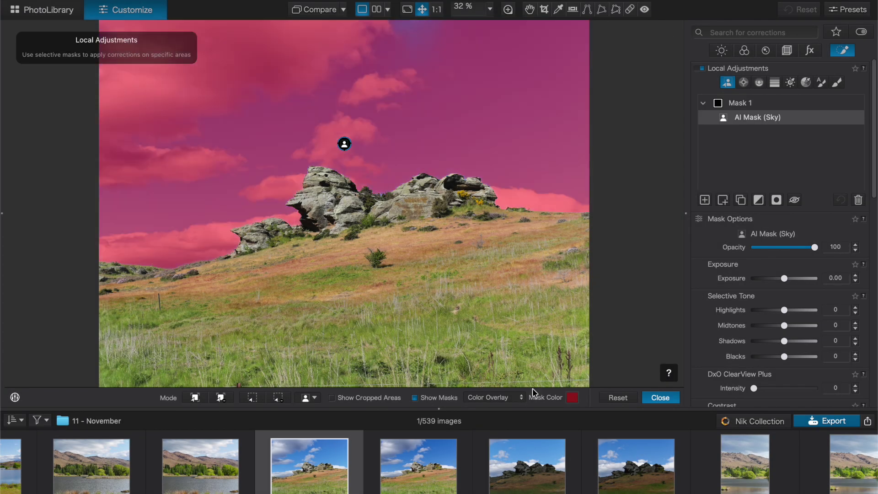
left_click(659, 397)
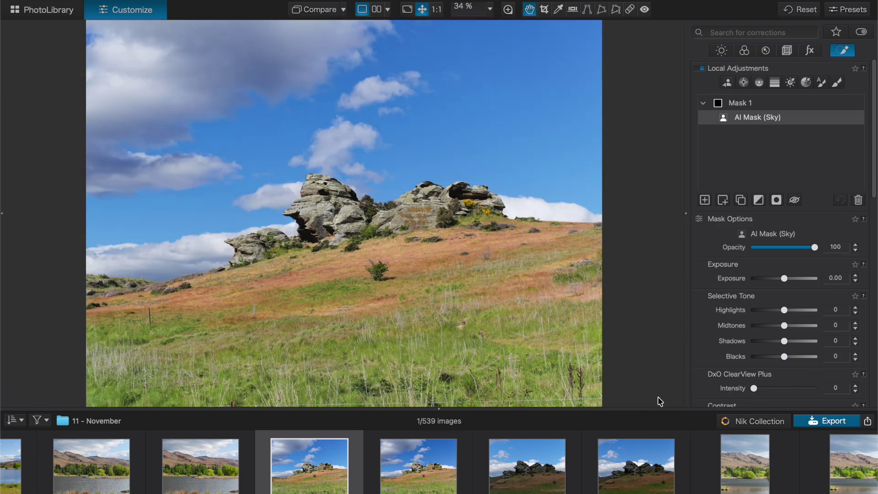